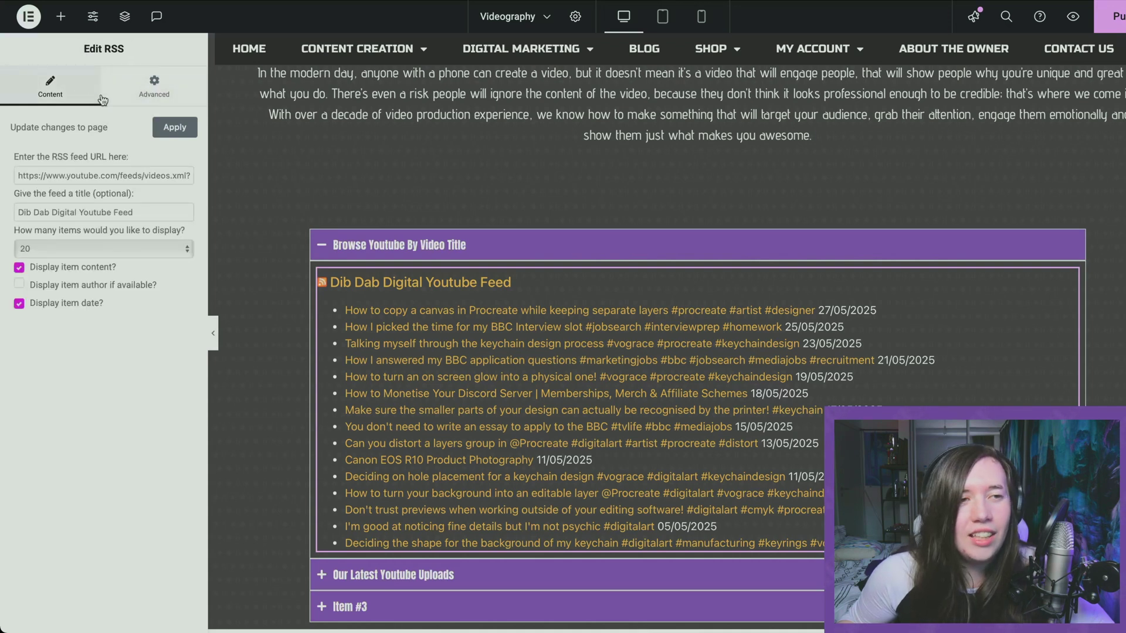
Inspect the RSS widget's content and advanced settings and the page settings for font options
{"action": "left_click", "coordinate": [140, 91]}
{"action": "left_click", "coordinate": [83, 88]}
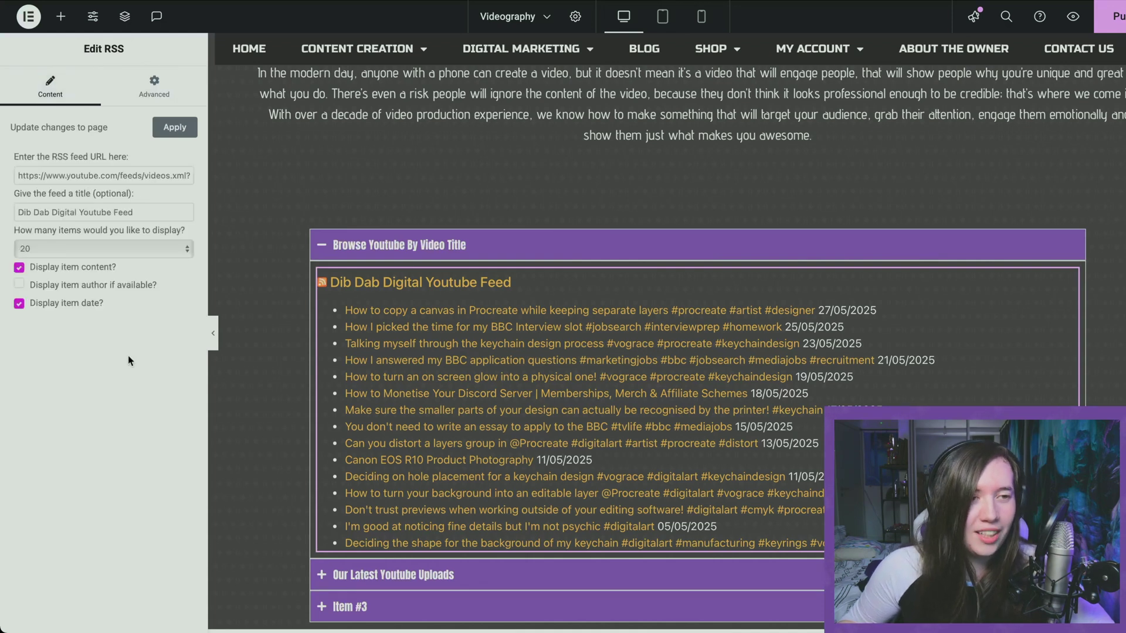
{"action": "left_click", "coordinate": [153, 86]}
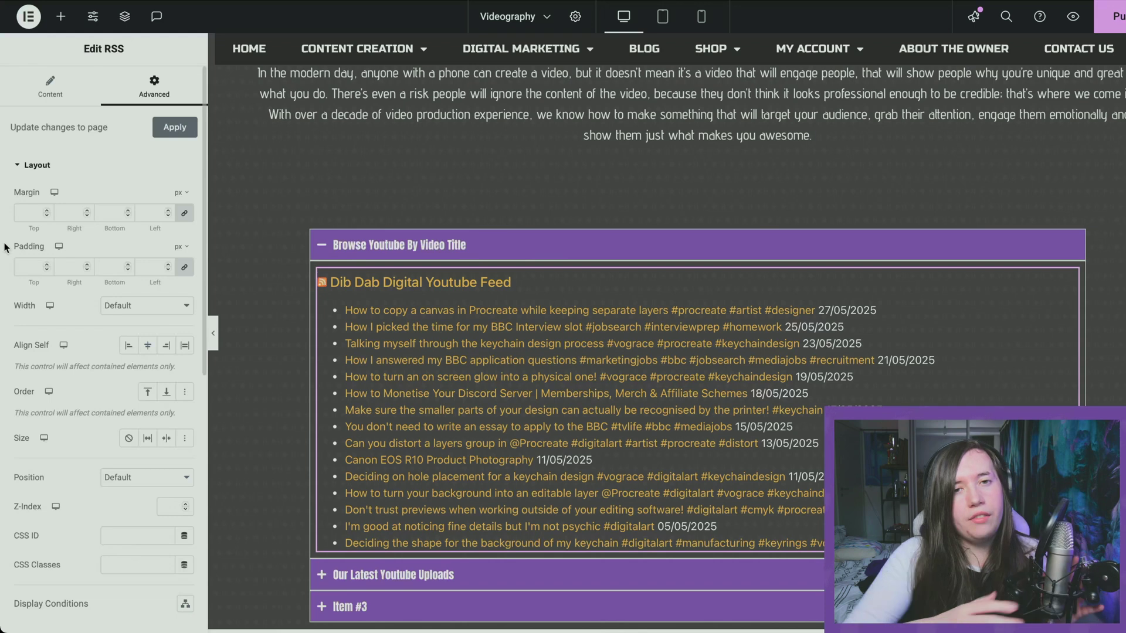
{"action": "left_click", "coordinate": [578, 18]}
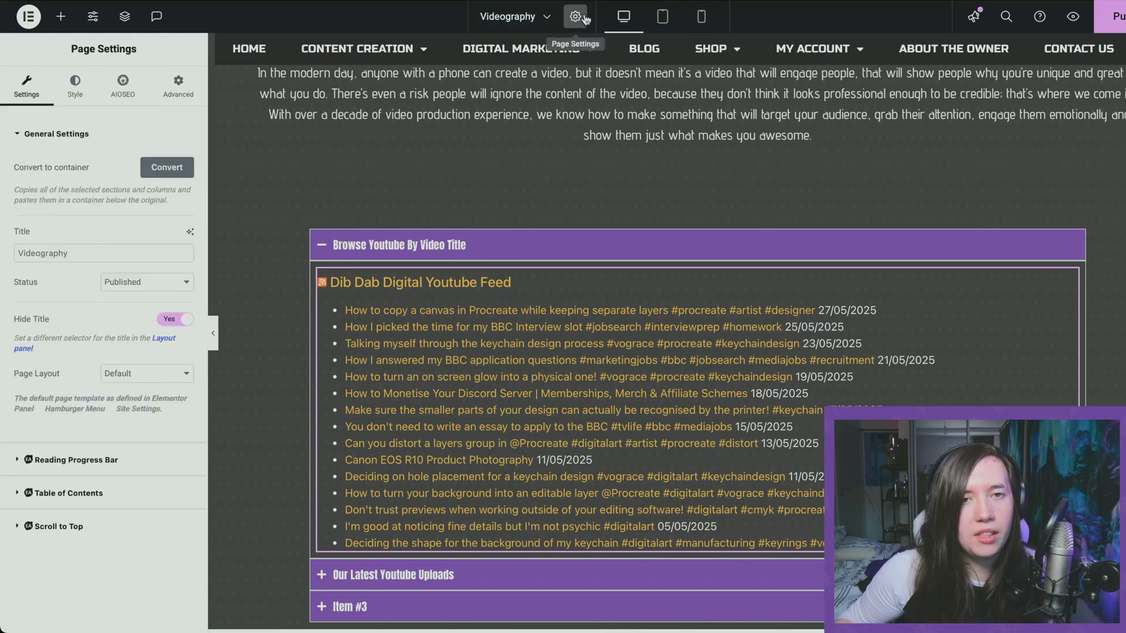
Open the Global Fonts section of the site settings and review its font styles
{"action": "left_click", "coordinate": [97, 21]}
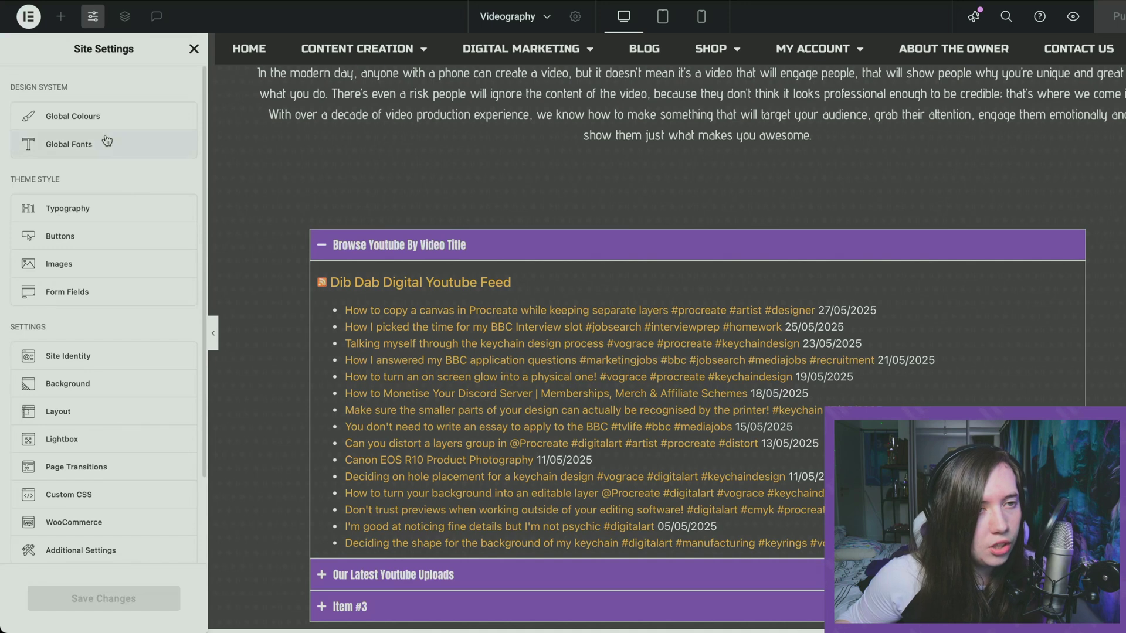
{"action": "left_click", "coordinate": [109, 143]}
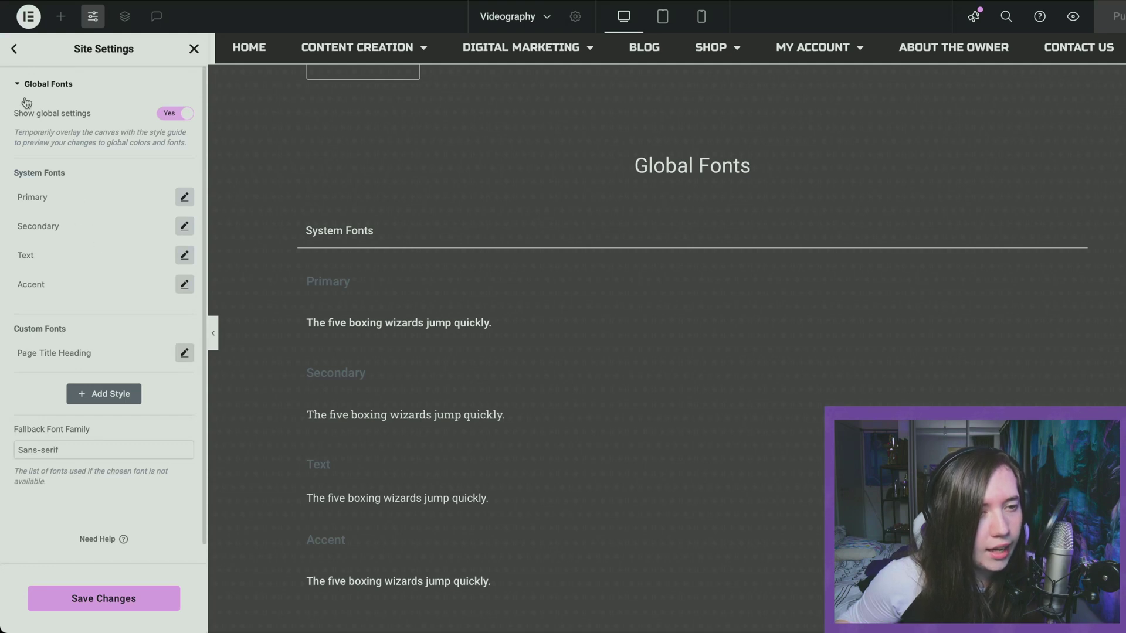
{"action": "left_click", "coordinate": [19, 52]}
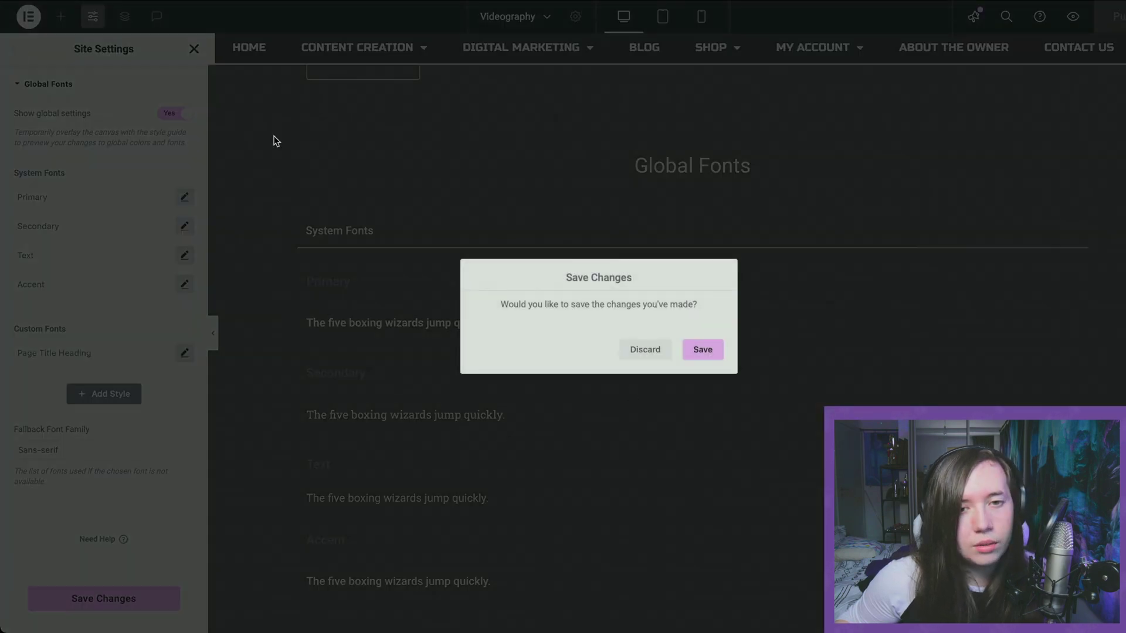
{"action": "left_click", "coordinate": [632, 393]}
Save the global fonts settings and return to the site settings overview
{"action": "scroll", "coordinate": [632, 393], "scroll_direction": "up", "scroll_amount": 20}
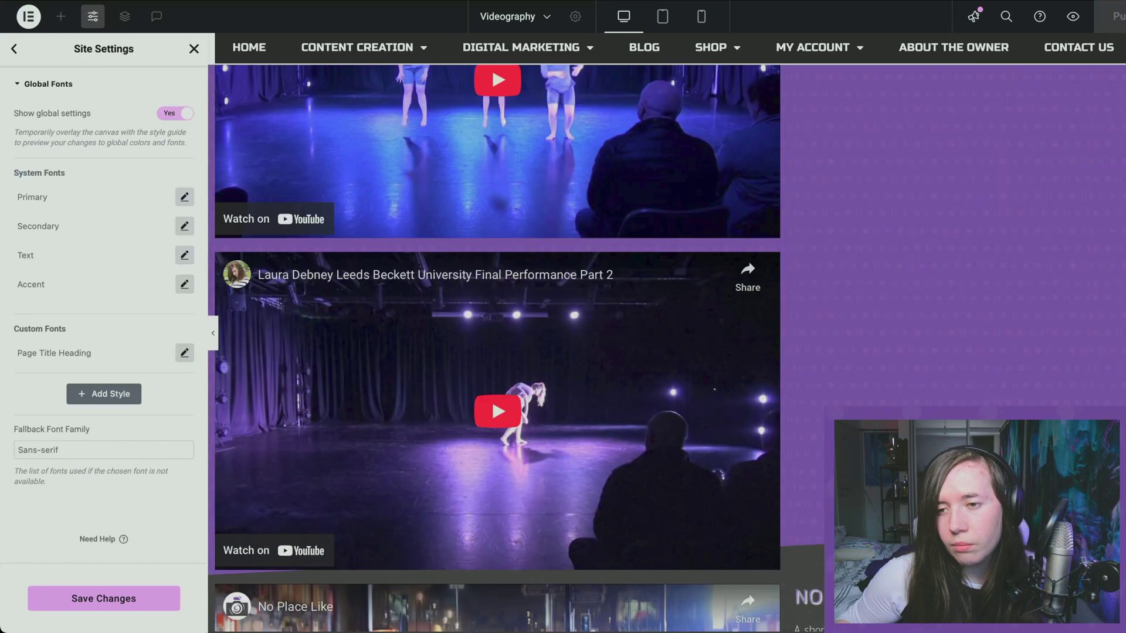
{"action": "scroll", "coordinate": [632, 393], "scroll_direction": "up", "scroll_amount": 20}
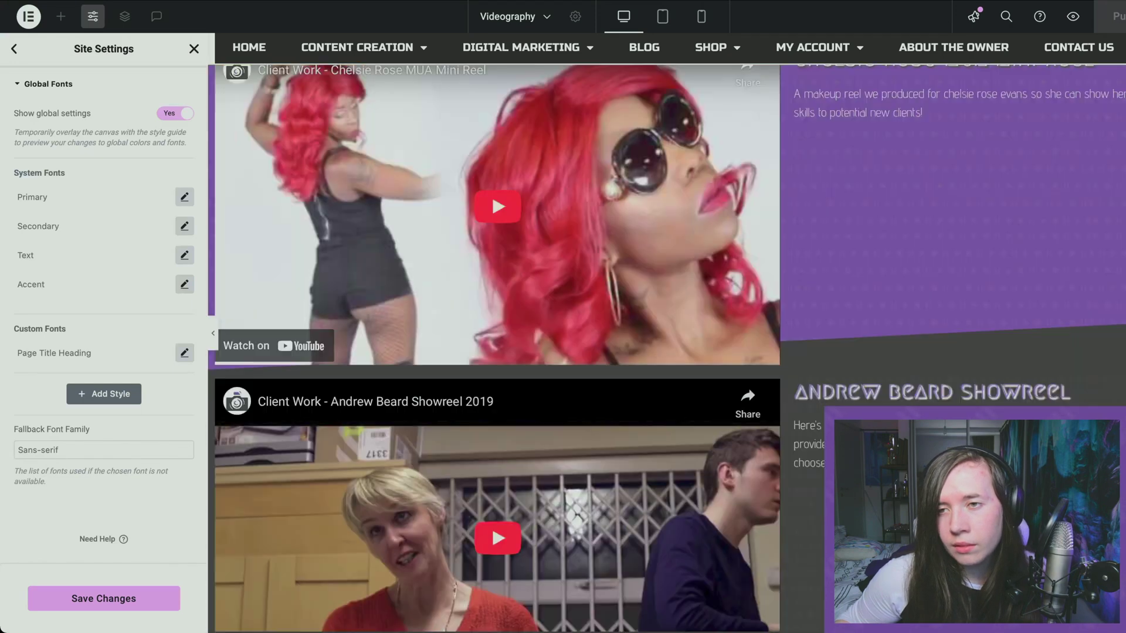
{"action": "scroll", "coordinate": [669, 333], "scroll_direction": "up", "scroll_amount": 9}
{"action": "scroll", "coordinate": [669, 333], "scroll_direction": "down", "scroll_amount": 5}
{"action": "scroll", "coordinate": [995, 377], "scroll_direction": "up", "scroll_amount": 2}
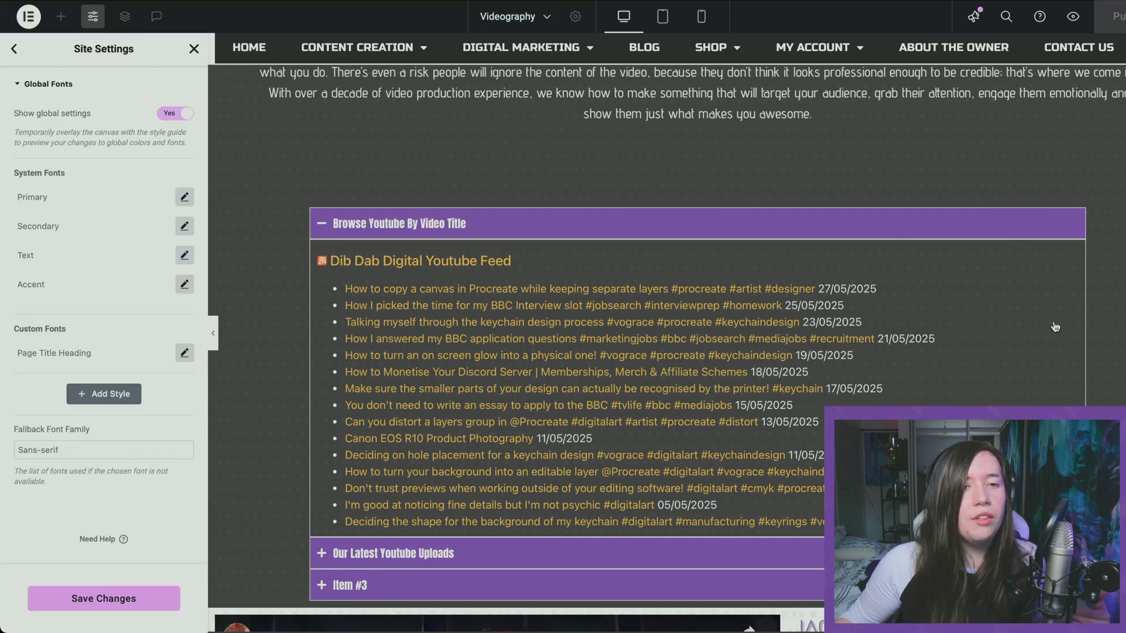
{"action": "scroll", "coordinate": [1052, 325], "scroll_direction": "up", "scroll_amount": 1}
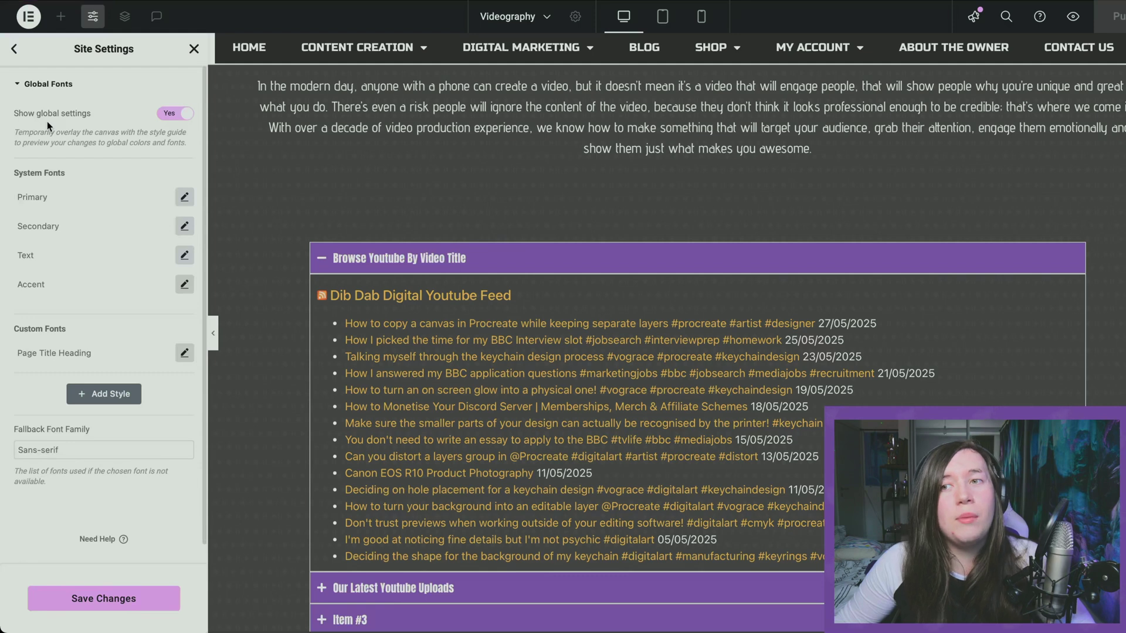
{"action": "left_click", "coordinate": [14, 49]}
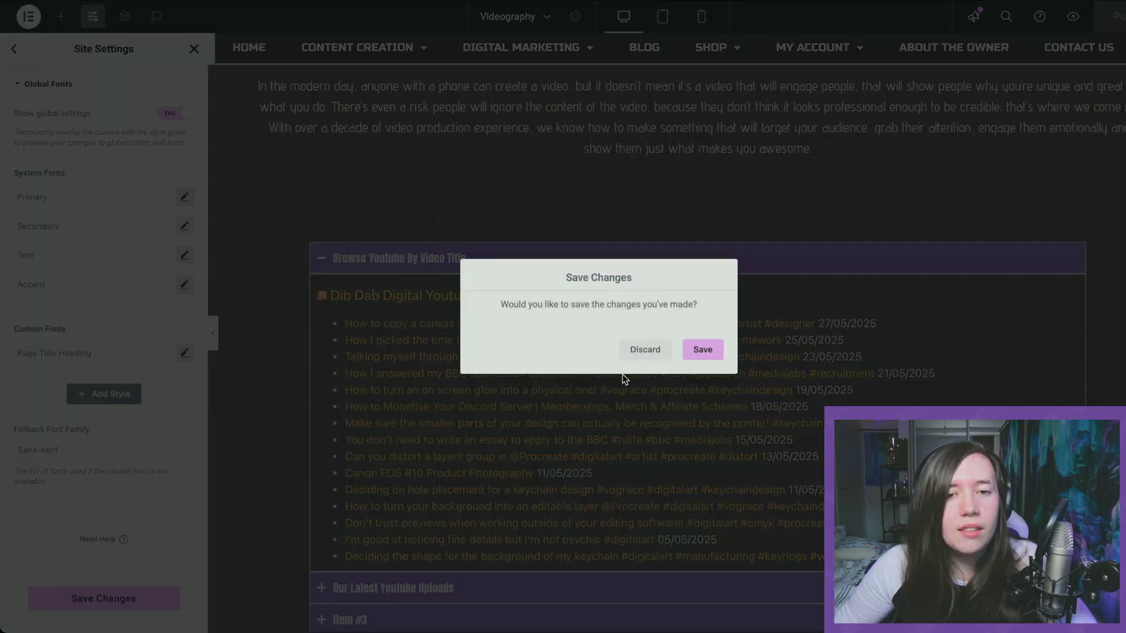
{"action": "left_click", "coordinate": [703, 350]}
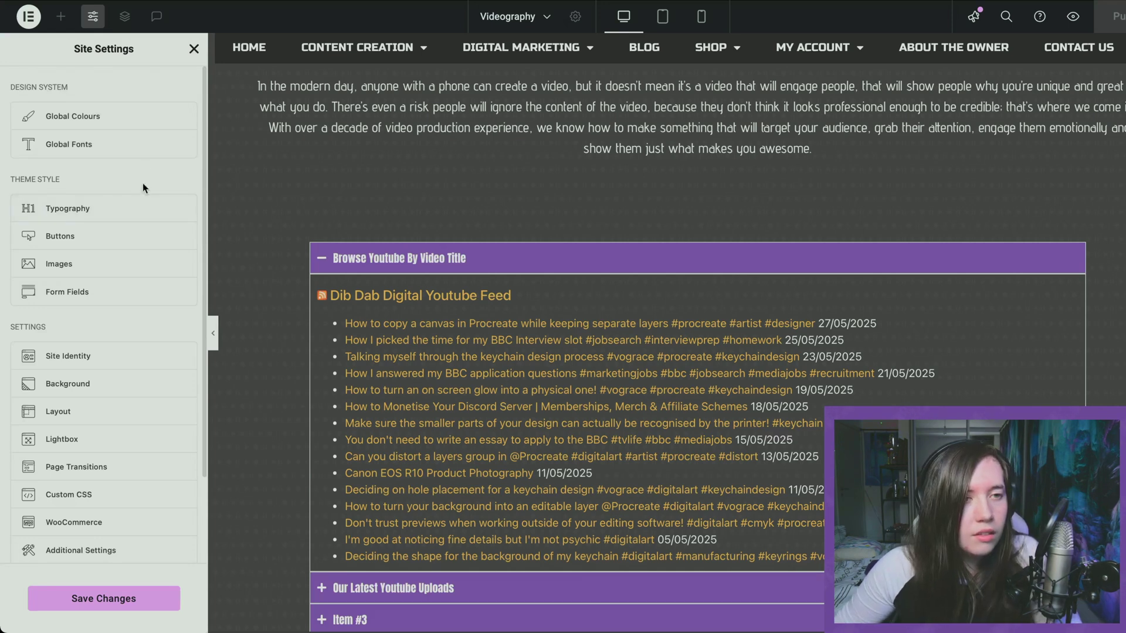
Open the font family choices for normal links in the theme style's typography settings
{"action": "left_click", "coordinate": [134, 221]}
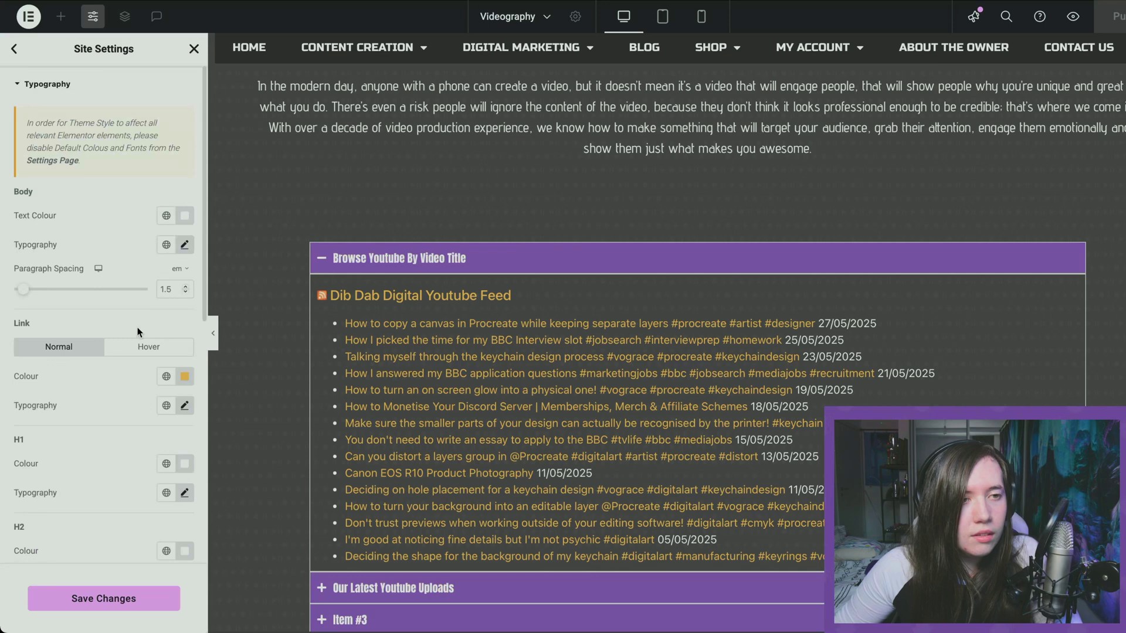
{"action": "scroll", "coordinate": [138, 352], "scroll_direction": "down", "scroll_amount": 1}
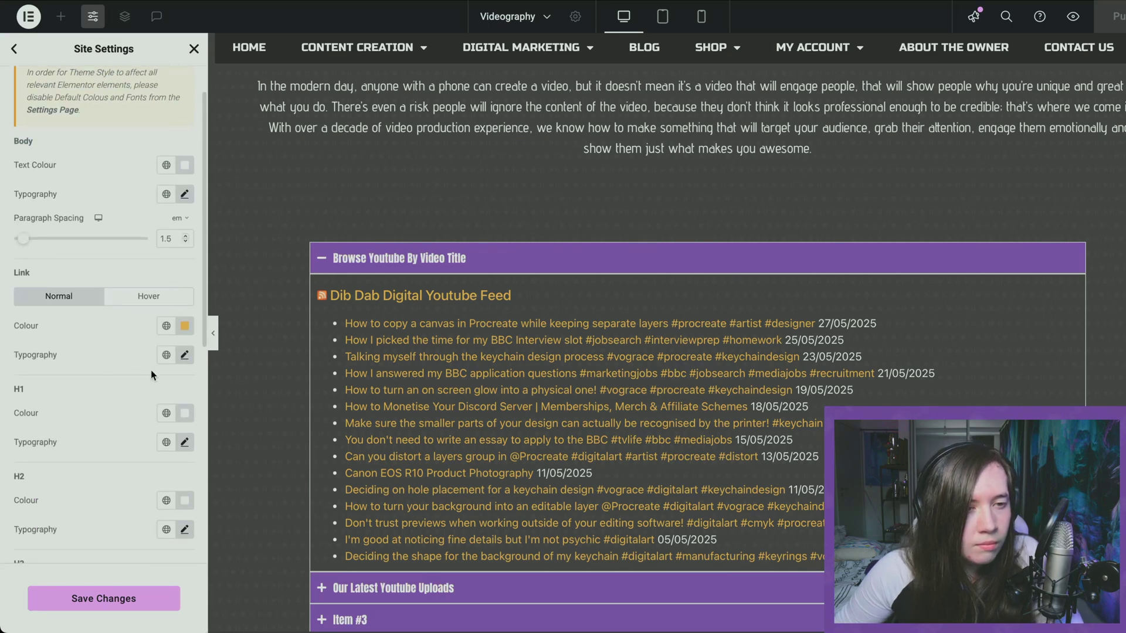
{"action": "left_click", "coordinate": [185, 356]}
{"action": "scroll", "coordinate": [107, 374], "scroll_direction": "down", "scroll_amount": 2}
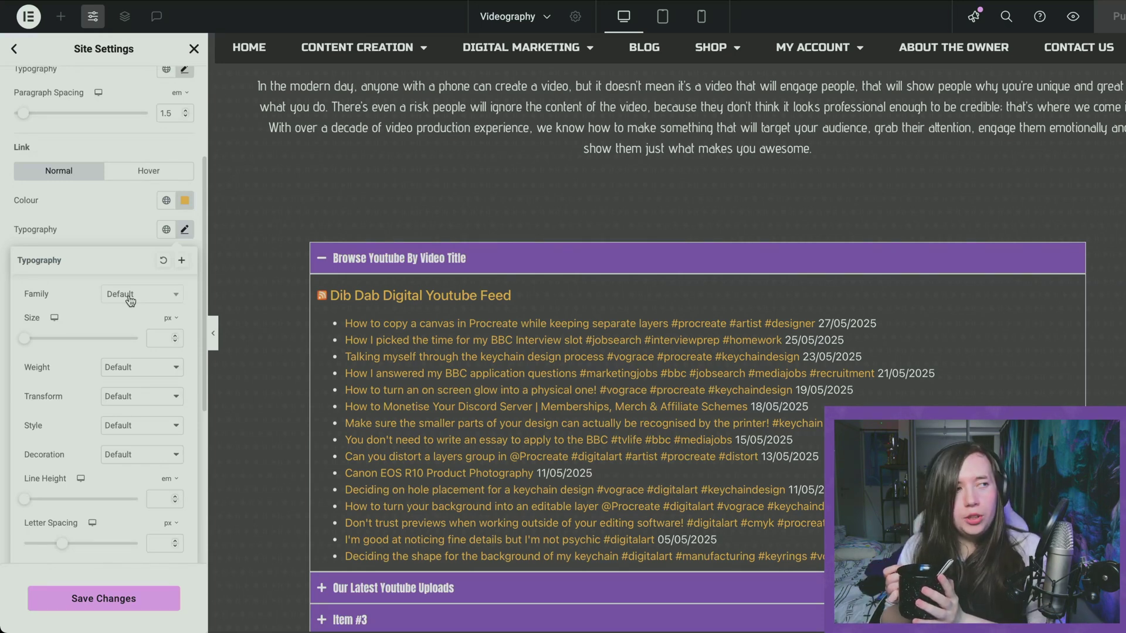
{"action": "left_click", "coordinate": [130, 300]}
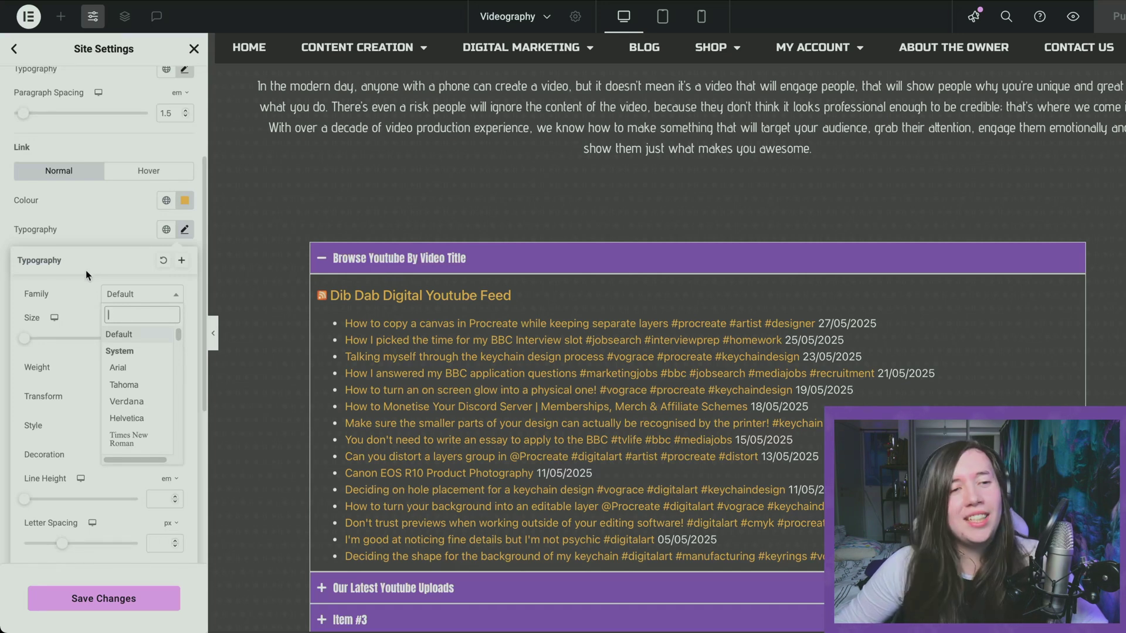
Browse the available link font families, searching for "comi" and "anton"
{"action": "scroll", "coordinate": [147, 390], "scroll_direction": "down", "scroll_amount": 2}
{"action": "scroll", "coordinate": [148, 390], "scroll_direction": "down", "scroll_amount": 2}
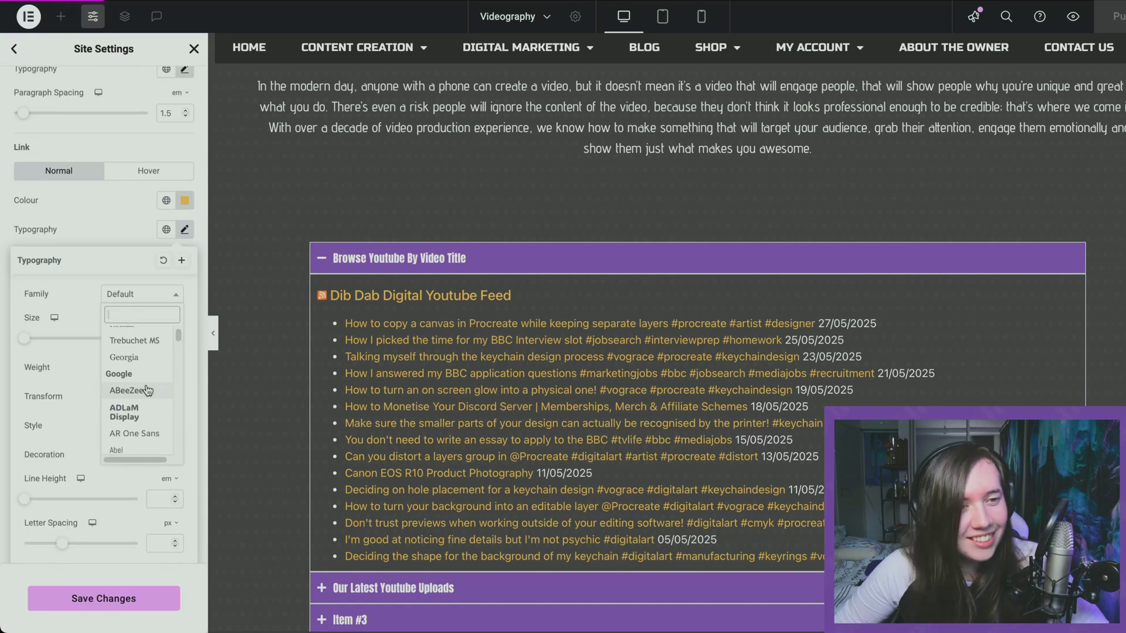
{"action": "scroll", "coordinate": [146, 416], "scroll_direction": "down", "scroll_amount": 3}
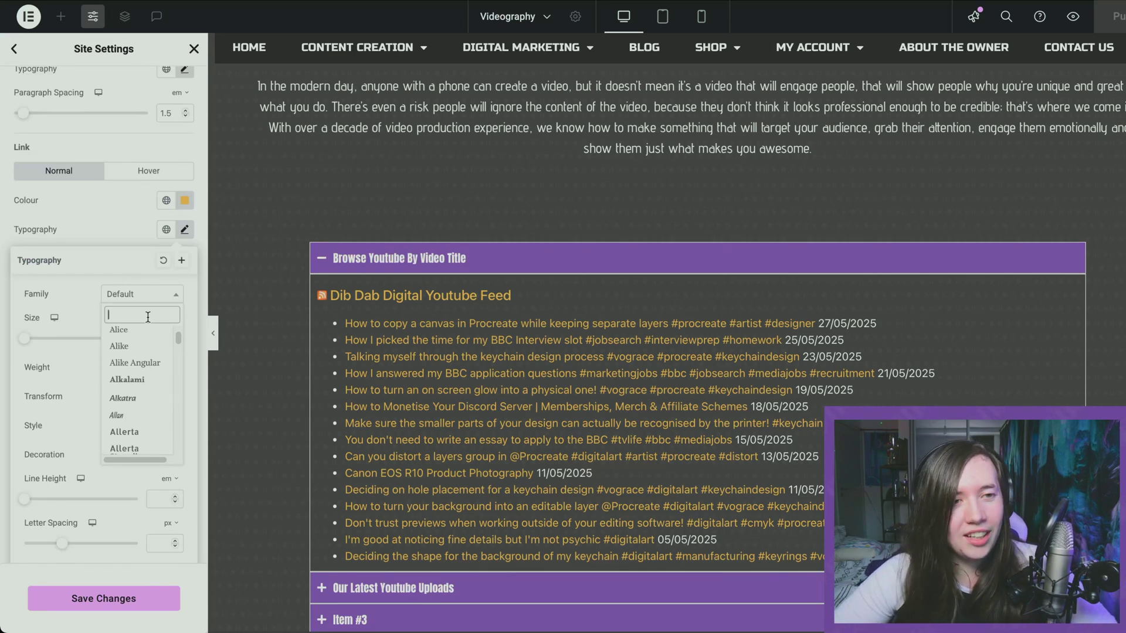
{"action": "scroll", "coordinate": [140, 369], "scroll_direction": "down", "scroll_amount": 3}
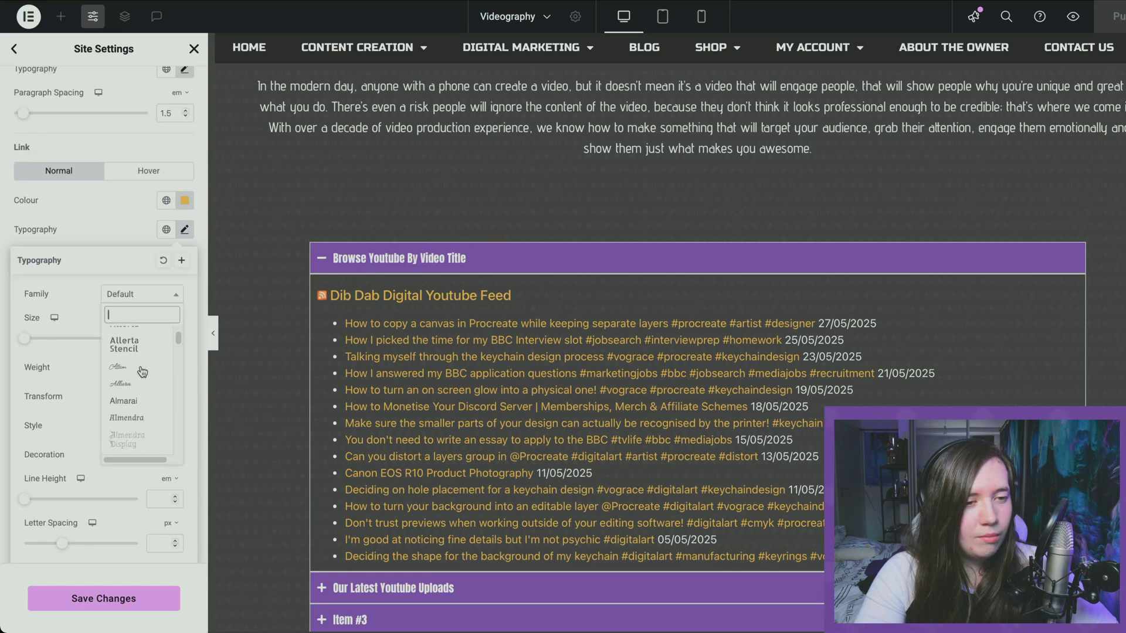
{"action": "scroll", "coordinate": [142, 376], "scroll_direction": "down", "scroll_amount": 1}
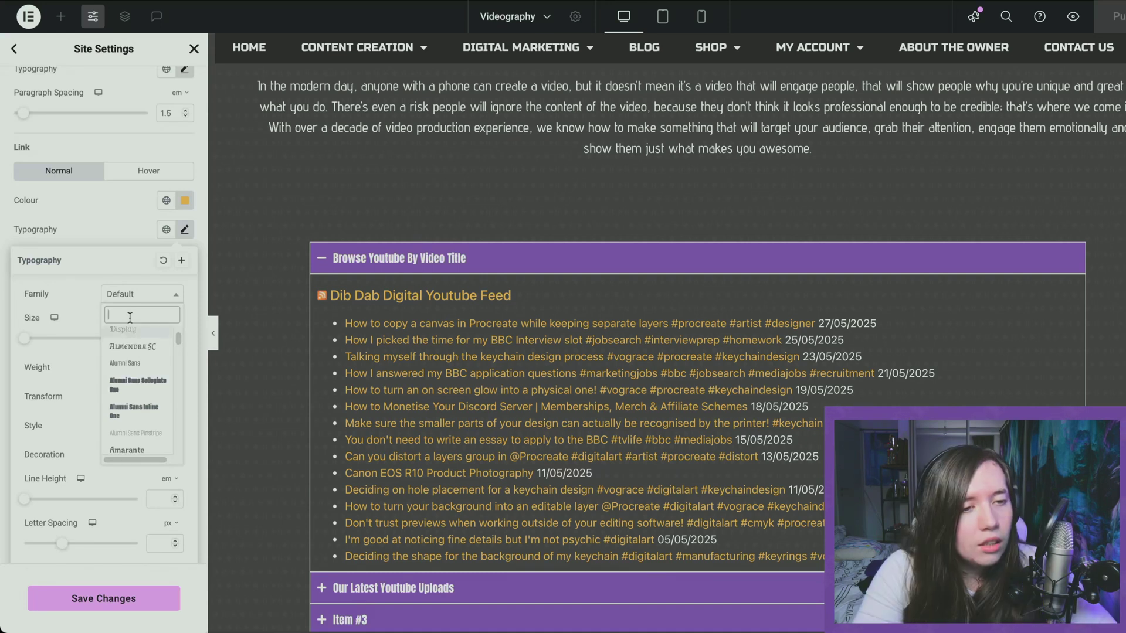
{"action": "scroll", "coordinate": [149, 412], "scroll_direction": "down", "scroll_amount": 2}
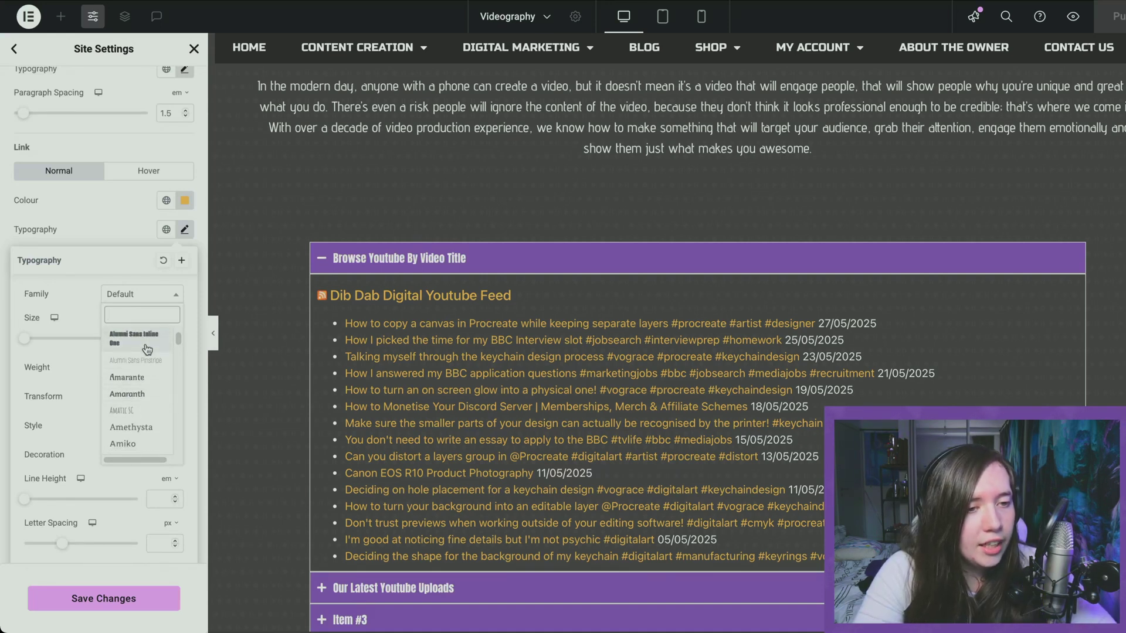
{"action": "type", "text": "comi"}
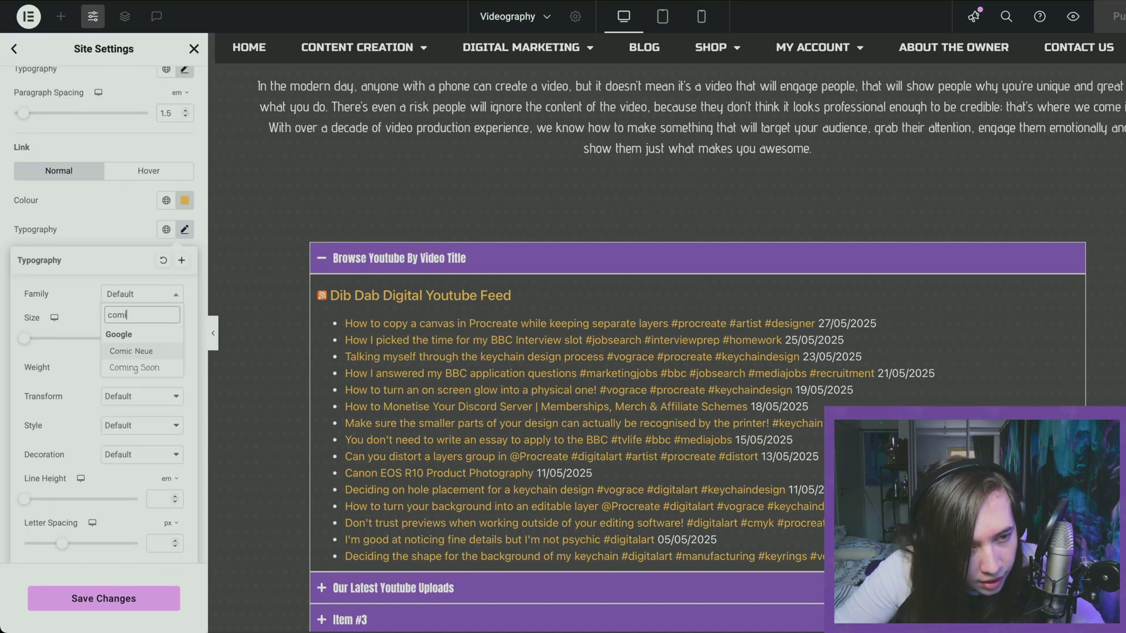
{"action": "key", "text": "BackSpace"}
{"action": "key", "text": "BackSpace"}
{"action": "key", "text": "BackSpace"}
{"action": "key", "text": "BackSpace"}
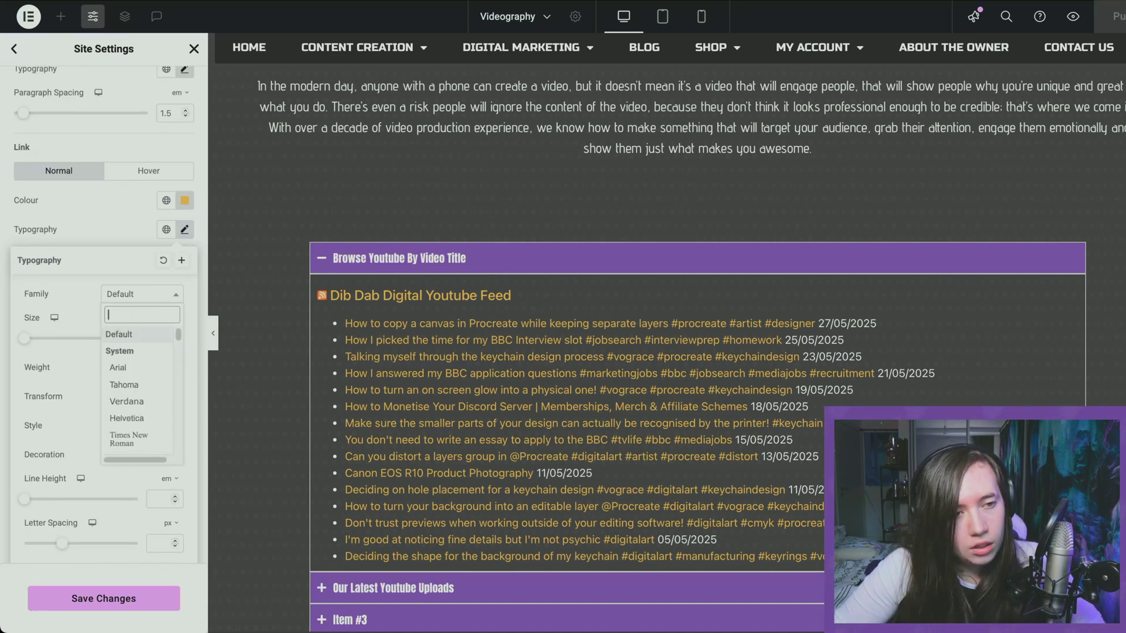
{"action": "type", "text": "anton"}
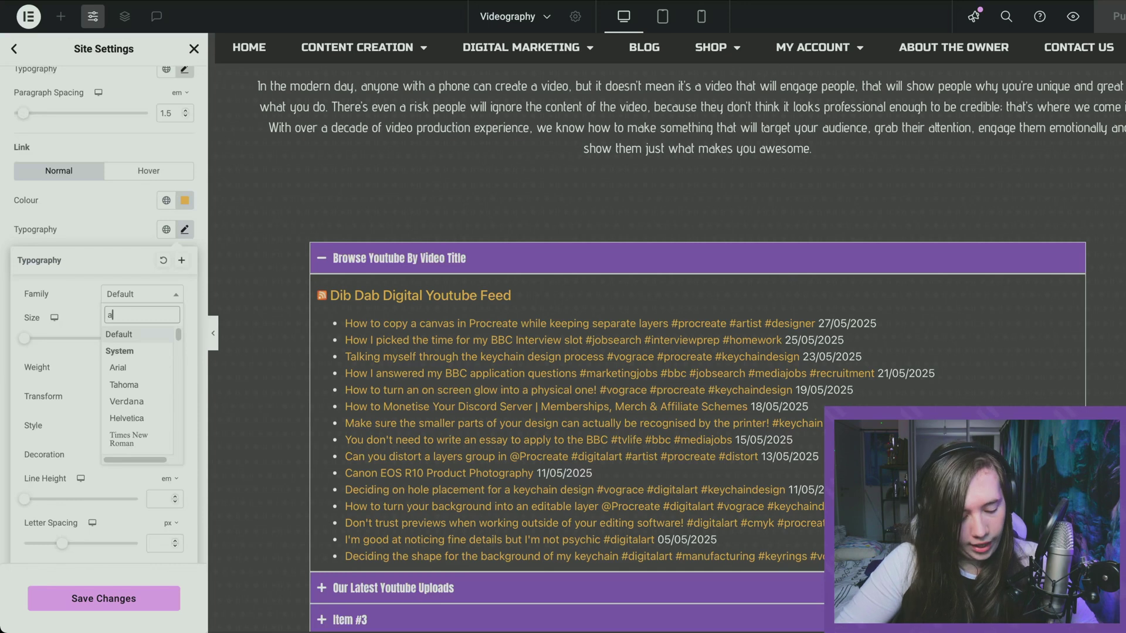
{"action": "key", "text": "BackSpace"}
{"action": "key", "text": "BackSpace"}
{"action": "key", "text": "BackSpace"}
{"action": "key", "text": "BackSpace"}
{"action": "key", "text": "BackSpace"}
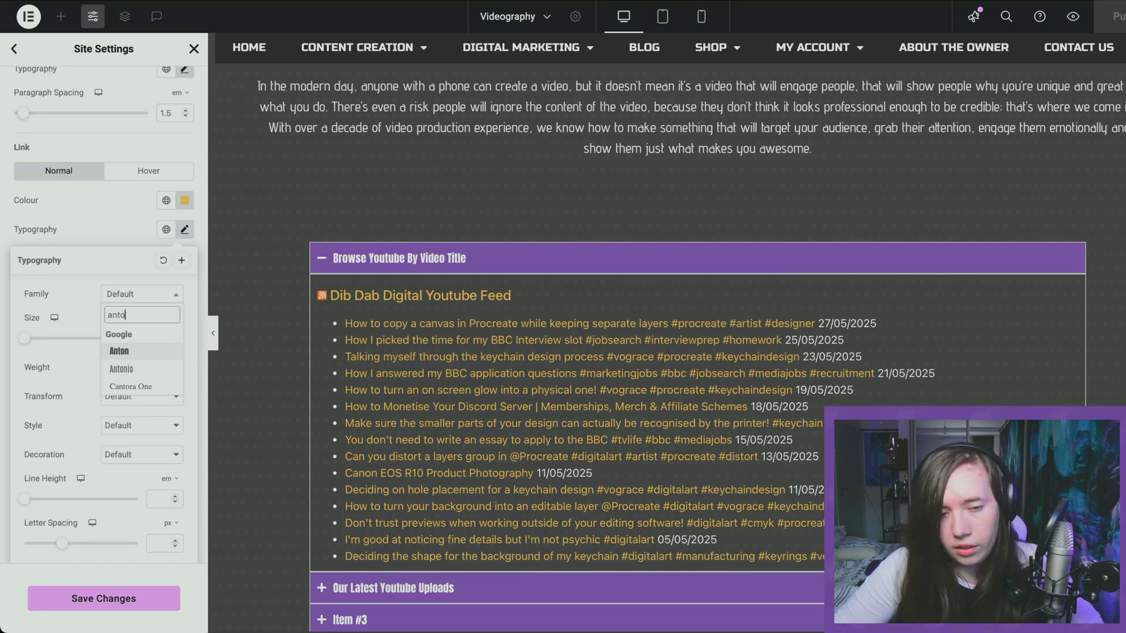
Set the font family of the normal link typography to Advent Pro
{"action": "scroll", "coordinate": [870, 138], "scroll_direction": "up", "scroll_amount": 1}
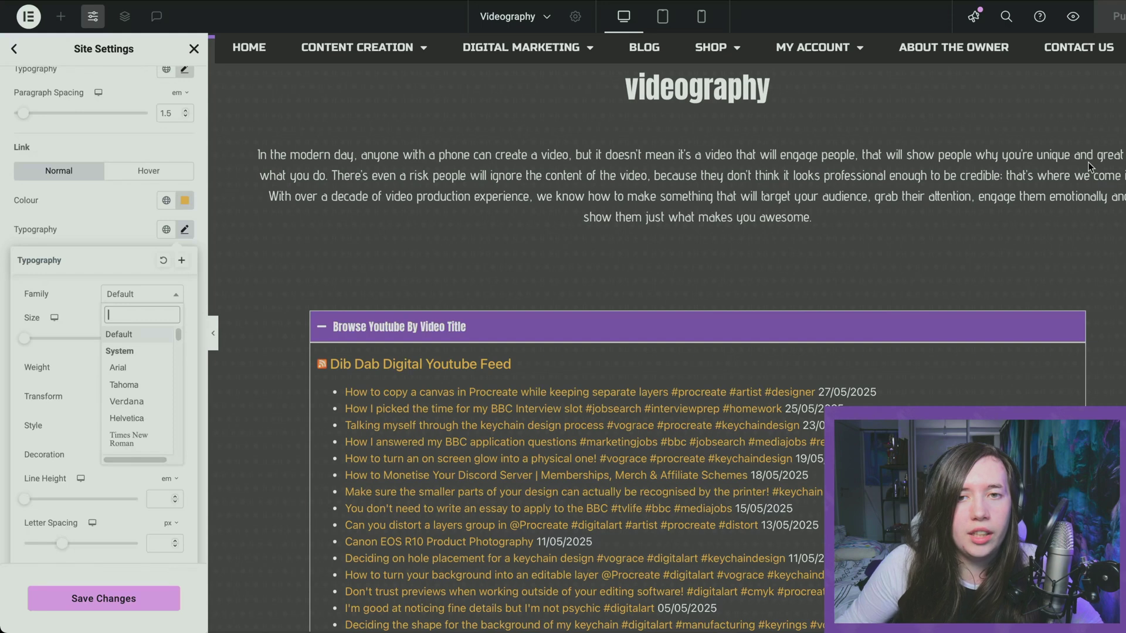
{"action": "scroll", "coordinate": [1088, 162], "scroll_direction": "down", "scroll_amount": 1}
{"action": "left_click", "coordinate": [1061, 154]}
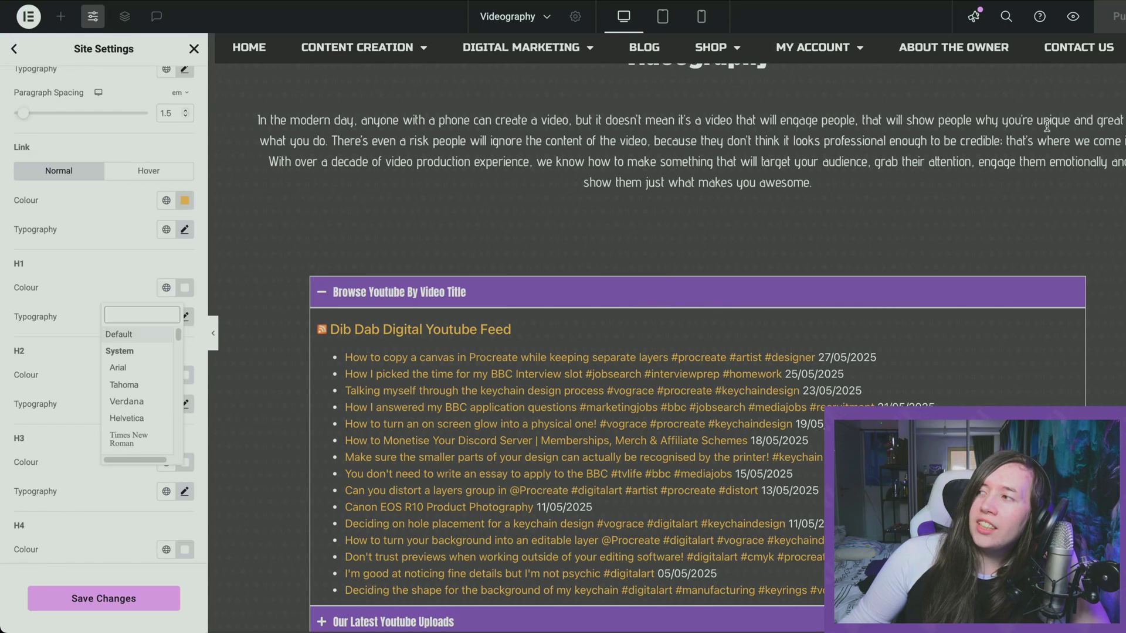
{"action": "scroll", "coordinate": [1011, 154], "scroll_direction": "up", "scroll_amount": 1}
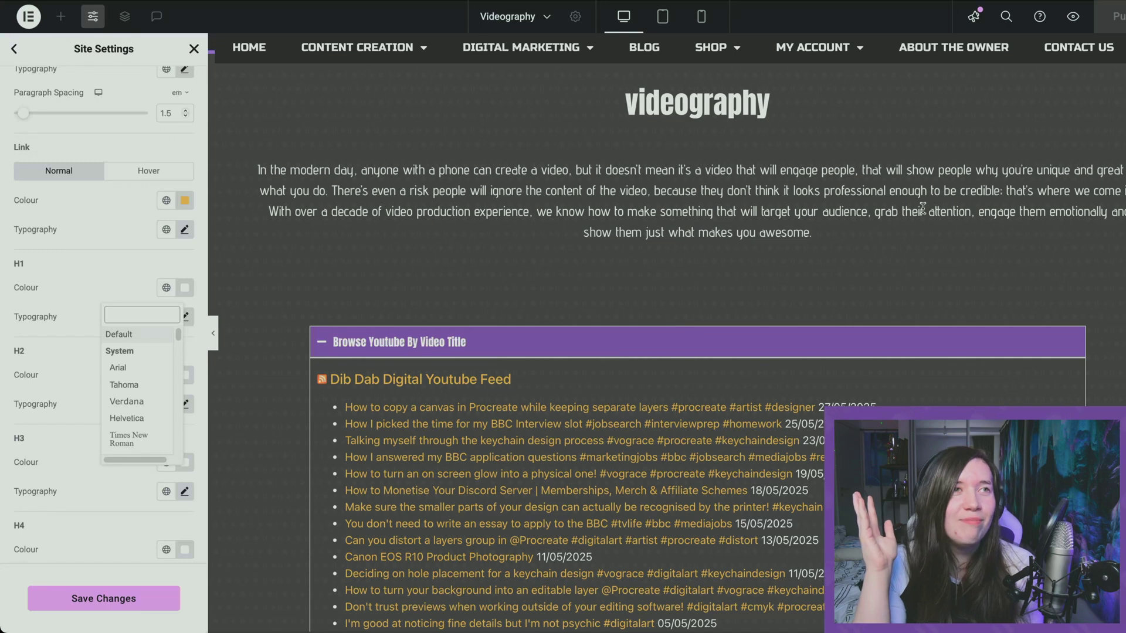
{"action": "left_click", "coordinate": [151, 291]}
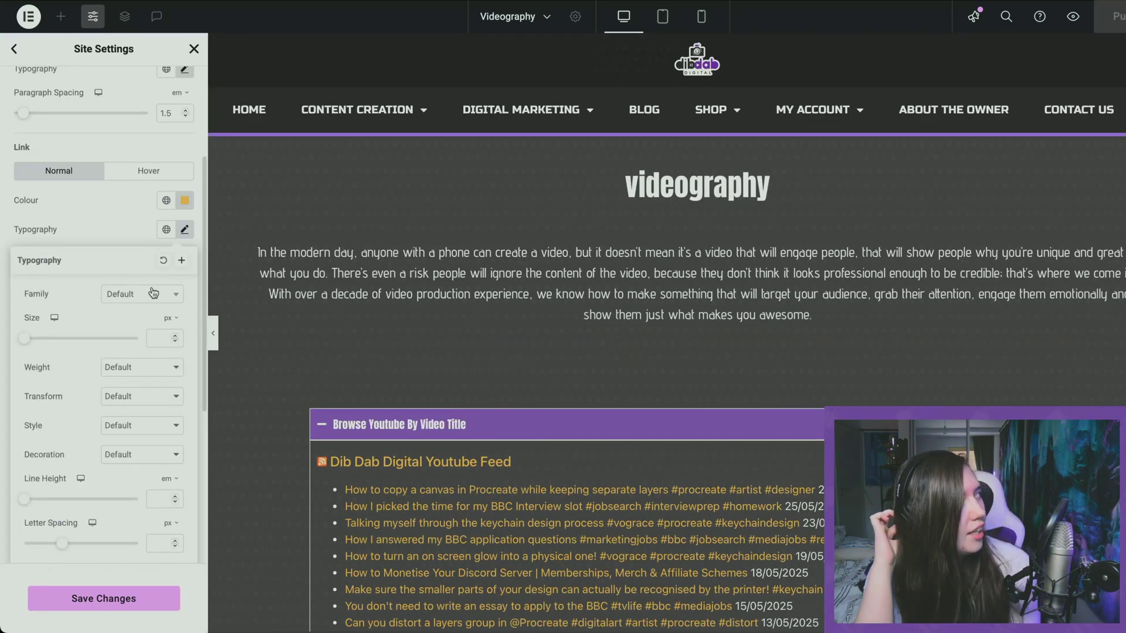
{"action": "left_click", "coordinate": [153, 293]}
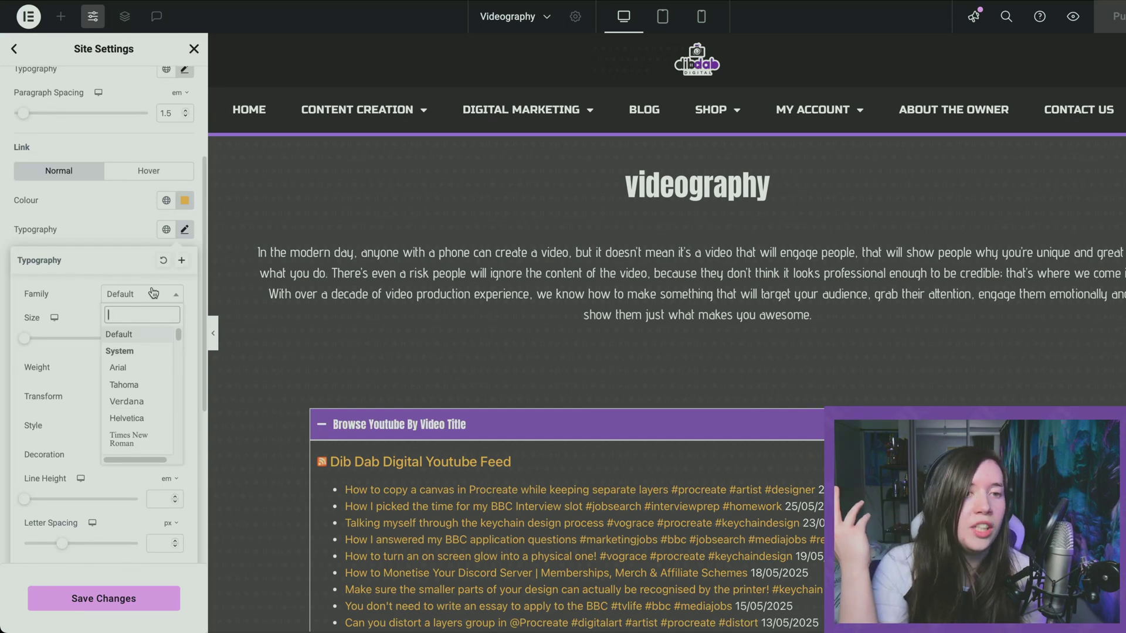
{"action": "scroll", "coordinate": [157, 391], "scroll_direction": "down", "scroll_amount": 5}
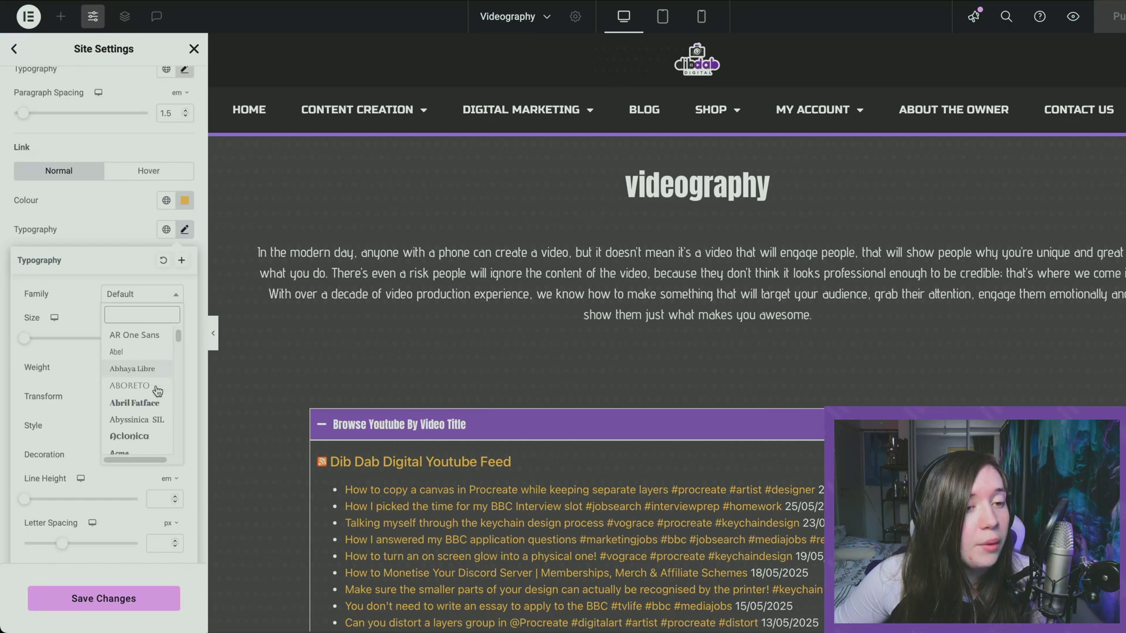
{"action": "scroll", "coordinate": [154, 394], "scroll_direction": "down", "scroll_amount": 1}
{"action": "left_click", "coordinate": [127, 397]}
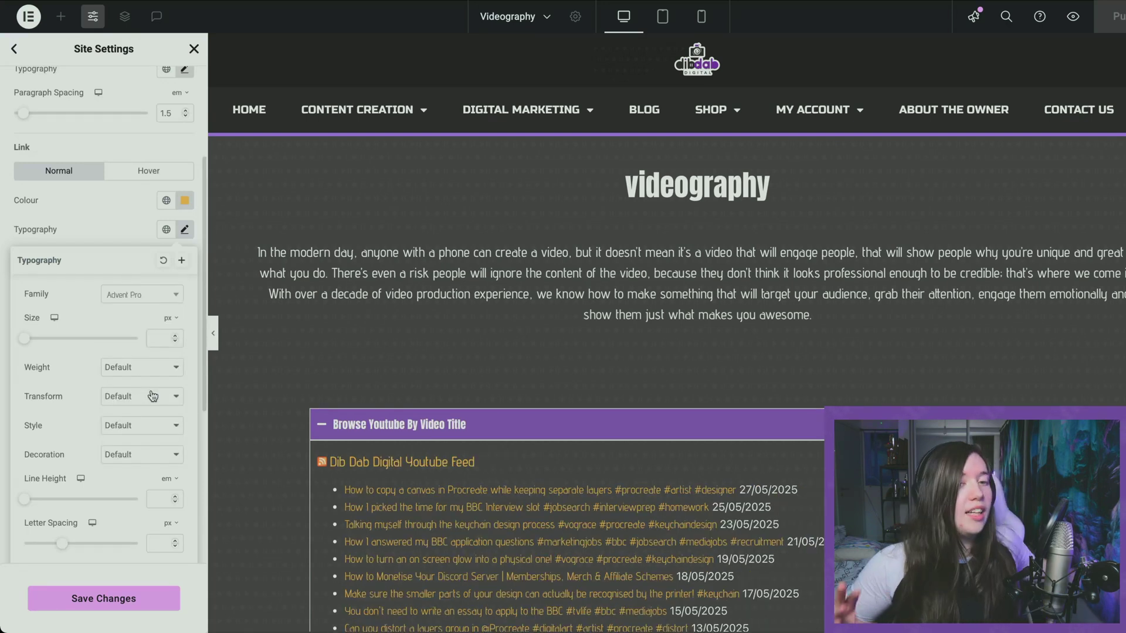
Examine the link font in the YouTube feed list on the page and close the link typography settings
{"action": "scroll", "coordinate": [609, 548], "scroll_direction": "down", "scroll_amount": 1}
{"action": "scroll", "coordinate": [608, 548], "scroll_direction": "down", "scroll_amount": 5}
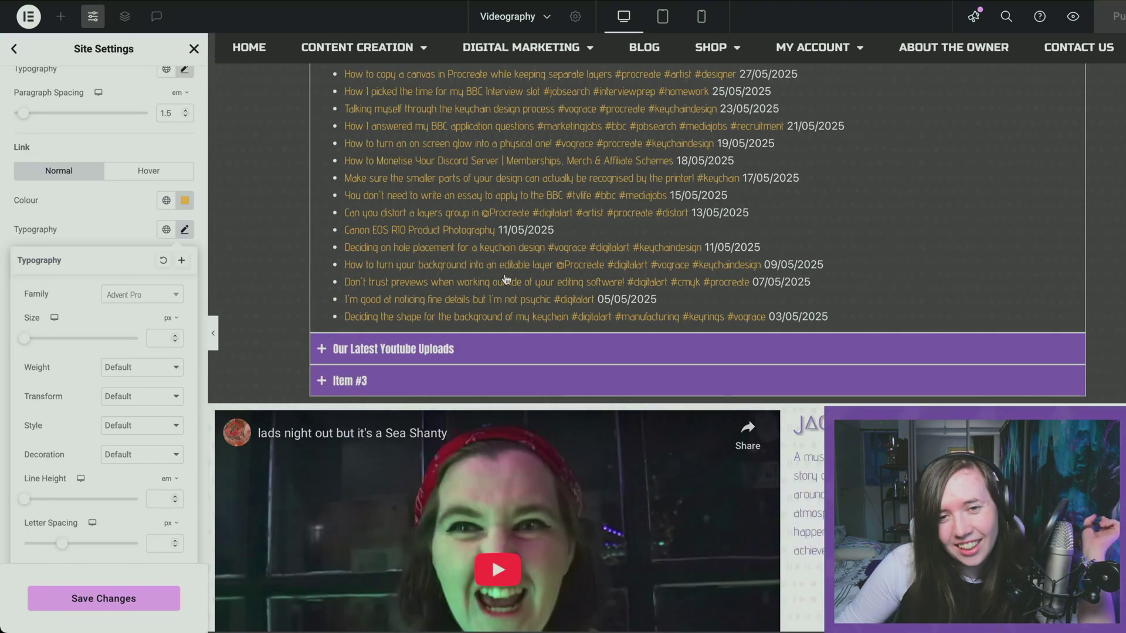
{"action": "scroll", "coordinate": [505, 279], "scroll_direction": "up", "scroll_amount": 3}
{"action": "left_click", "coordinate": [68, 196]}
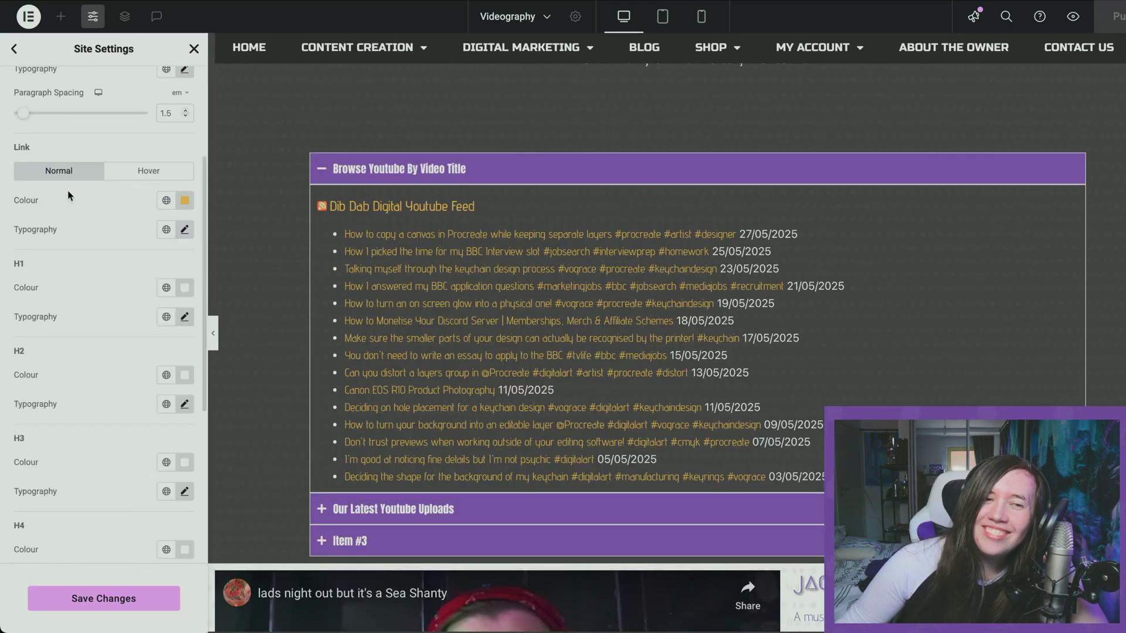
{"action": "scroll", "coordinate": [514, 248], "scroll_direction": "up", "scroll_amount": 1}
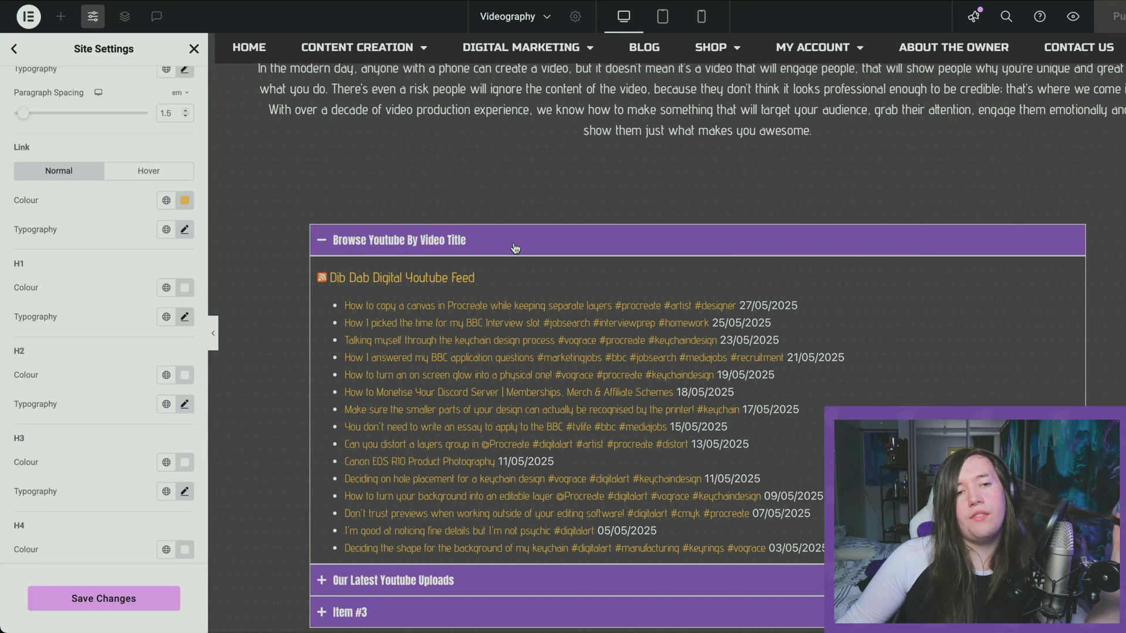
Check the link font in the Our Latest Youtube Uploads accordion item, return to Browse Youtube By Video Title, and save the site settings
{"action": "left_click", "coordinate": [401, 581]}
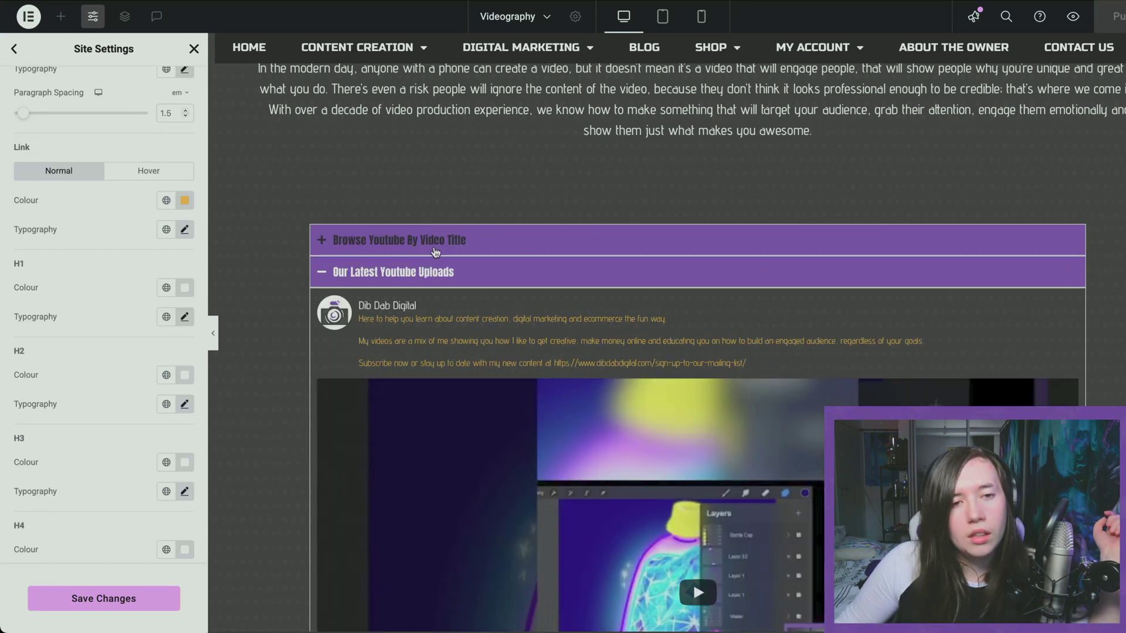
{"action": "left_click", "coordinate": [435, 252]}
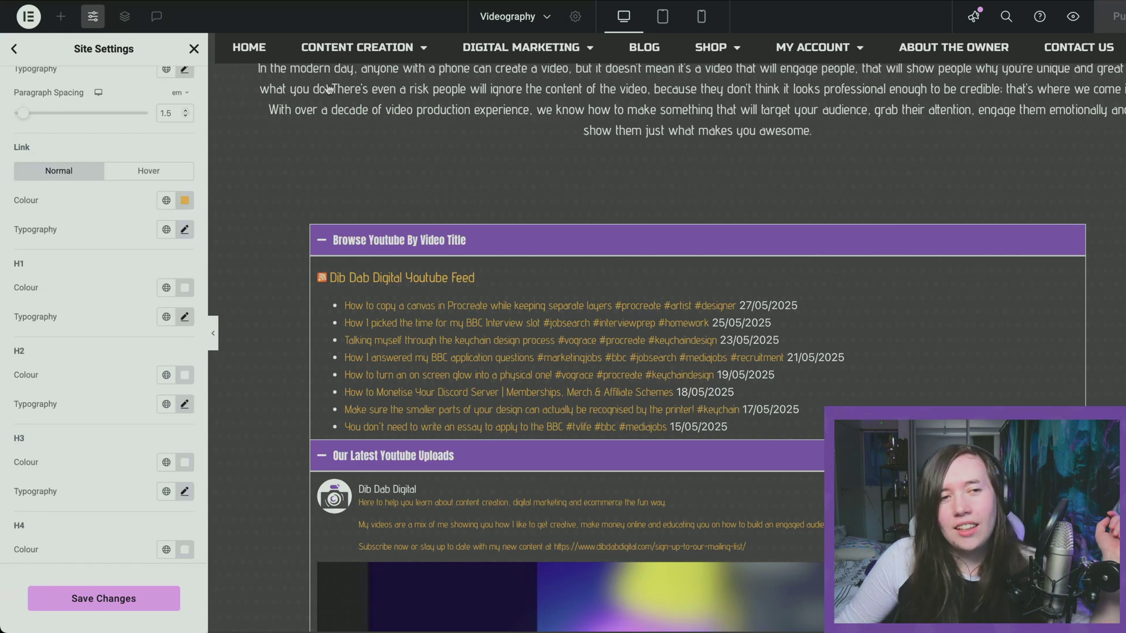
{"action": "left_click", "coordinate": [116, 610]}
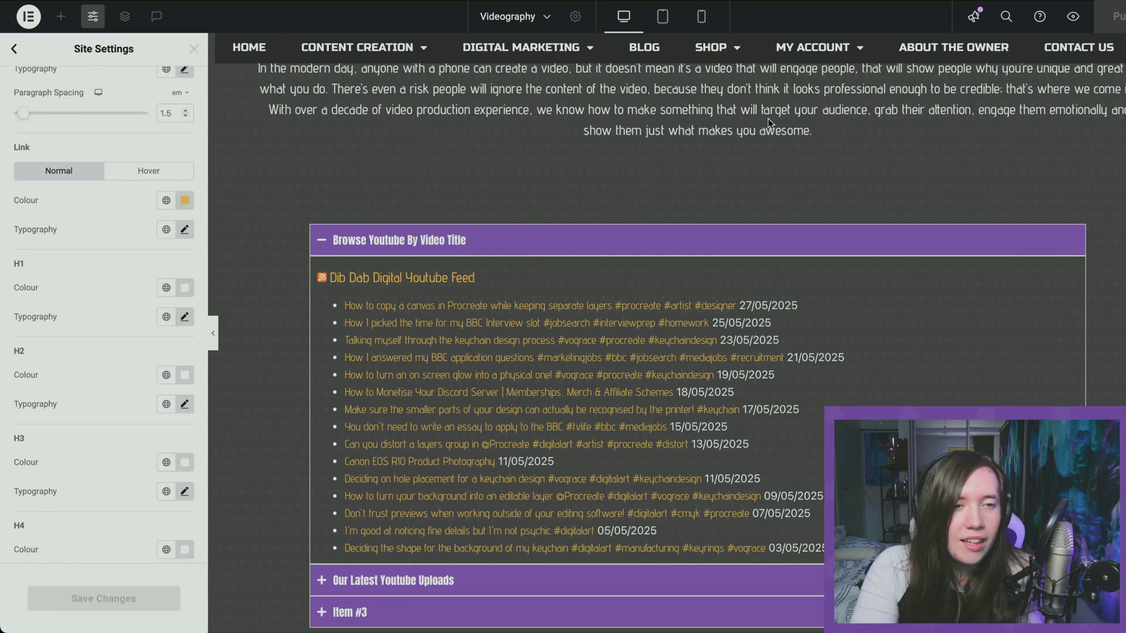
Switch from the site settings to editing the Videography page, choosing to save the changes before leaving
{"action": "left_click", "coordinate": [600, 182]}
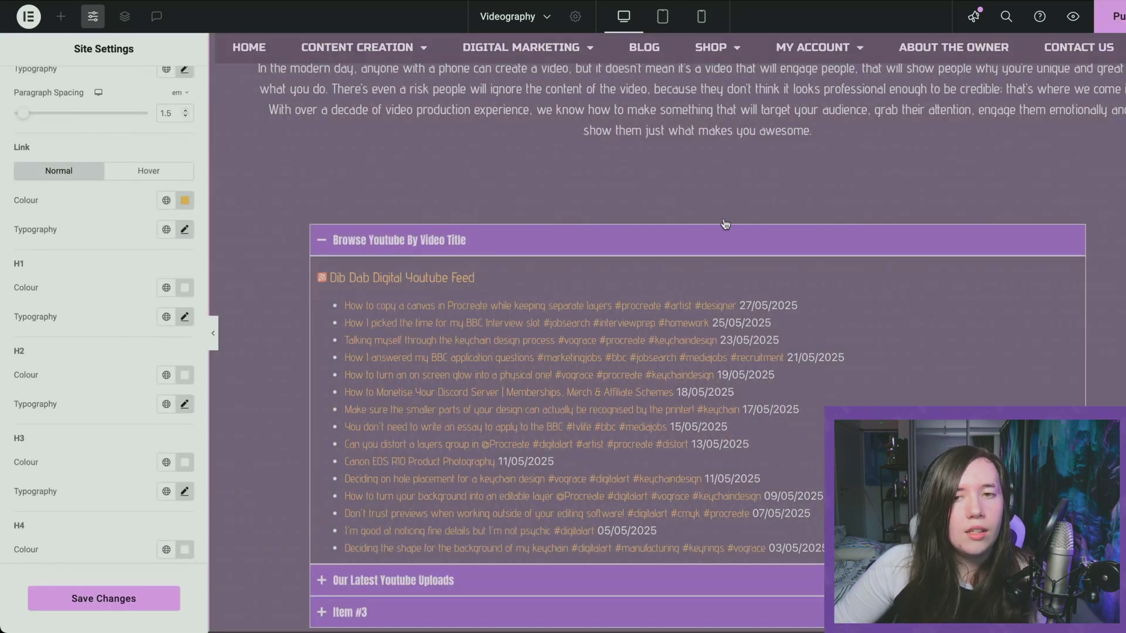
{"action": "scroll", "coordinate": [833, 190], "scroll_direction": "up", "scroll_amount": 3}
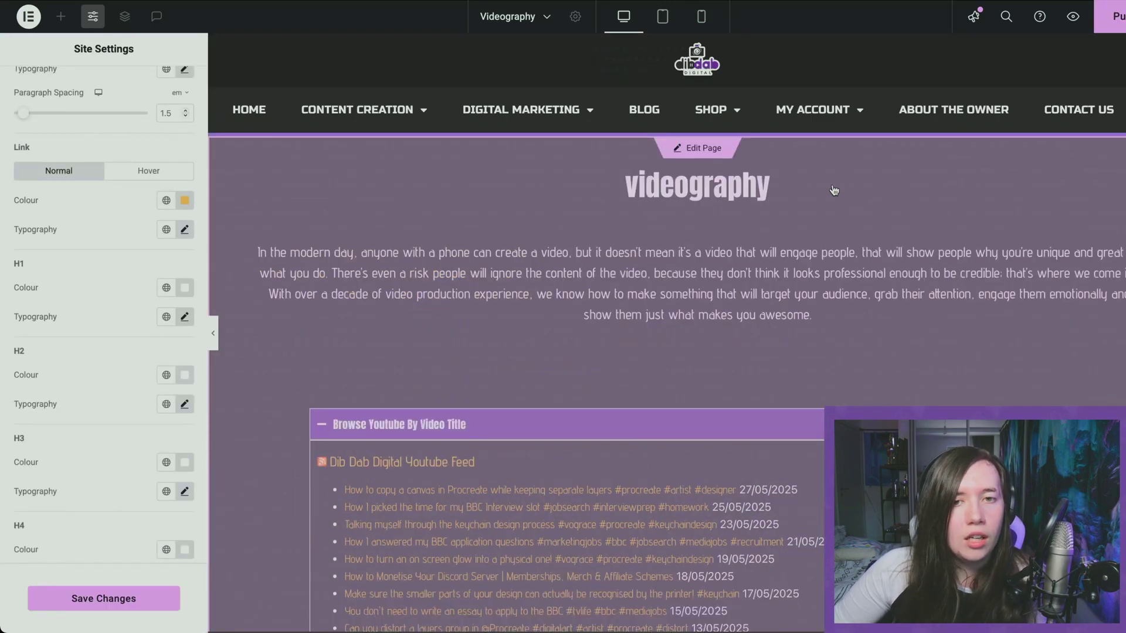
{"action": "left_click", "coordinate": [704, 153]}
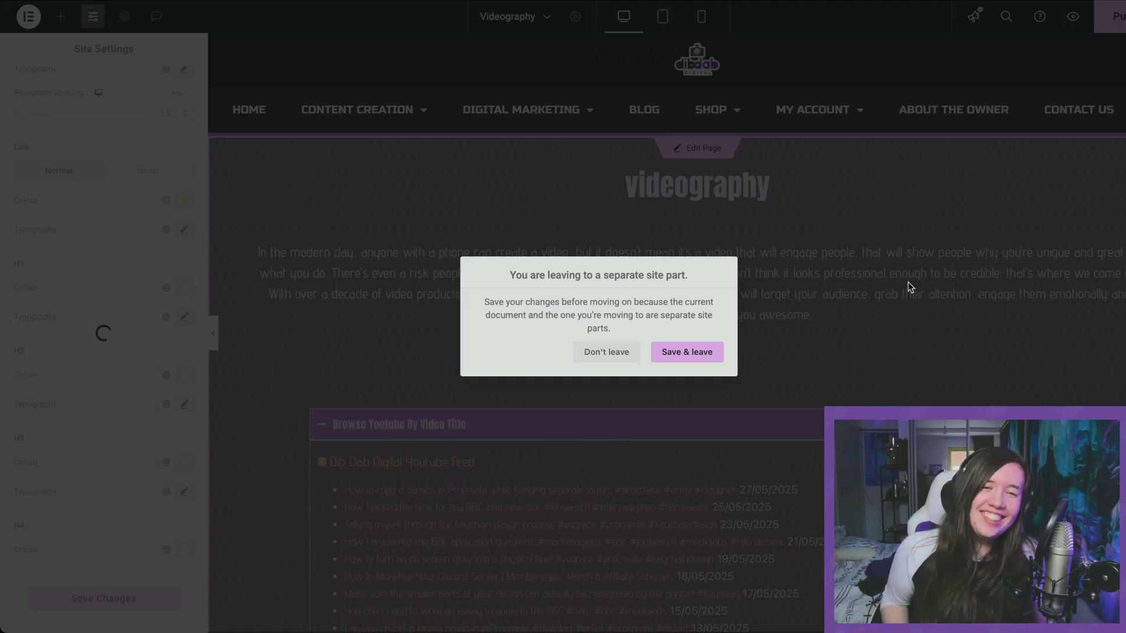
{"action": "left_click", "coordinate": [682, 359]}
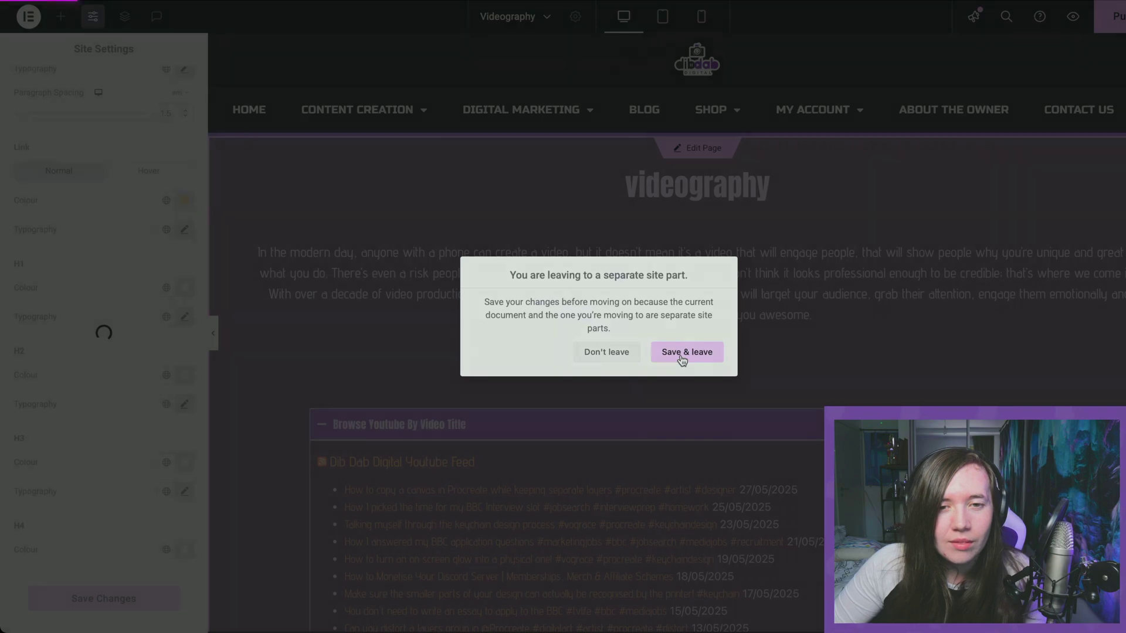